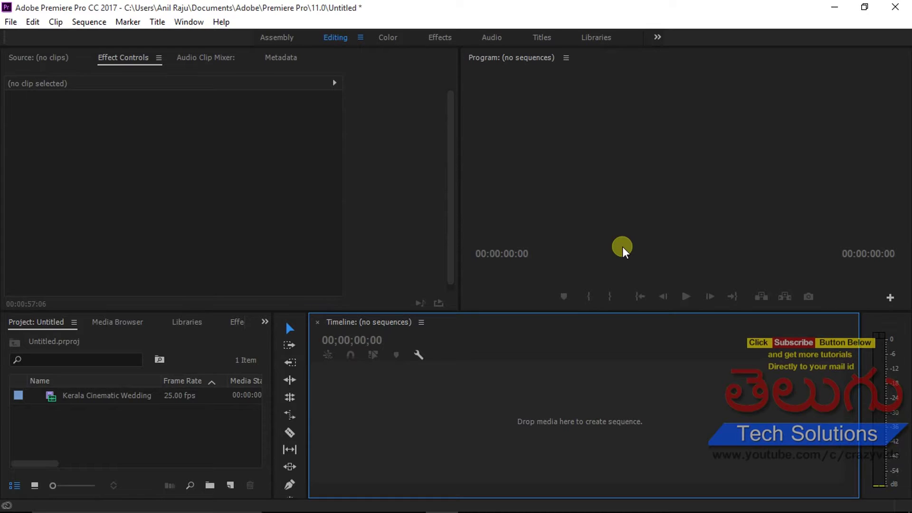
In Chrome, go to the Telugu Tech Solutions channel, view its Videos, then its Playlists
click(612, 501)
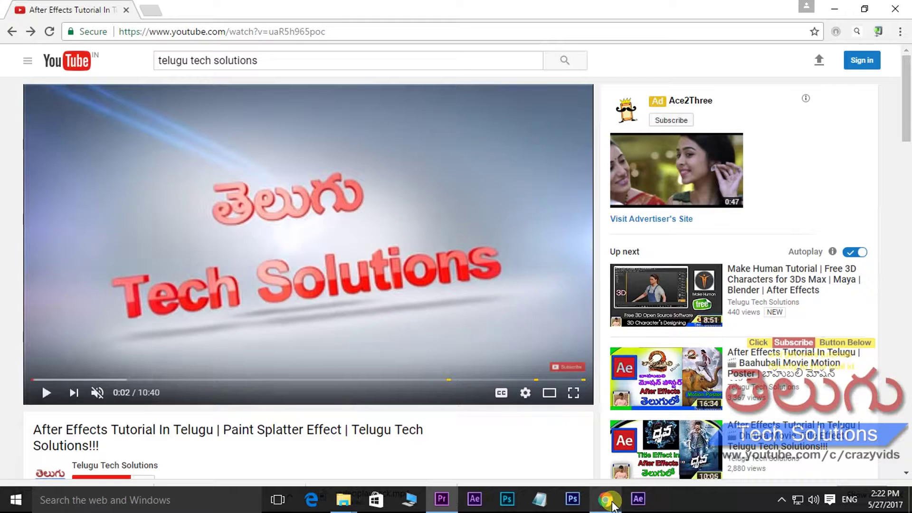
mouse_move(565, 367)
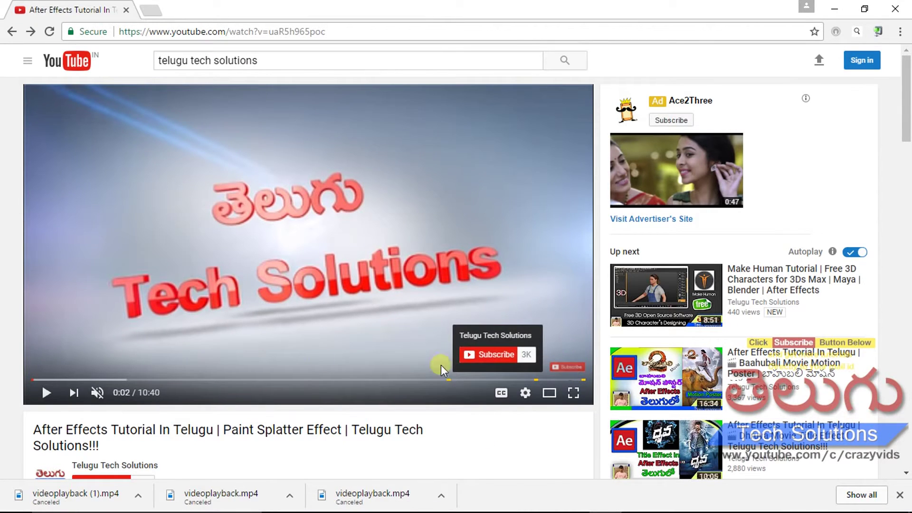
scroll(442, 369, down, 4)
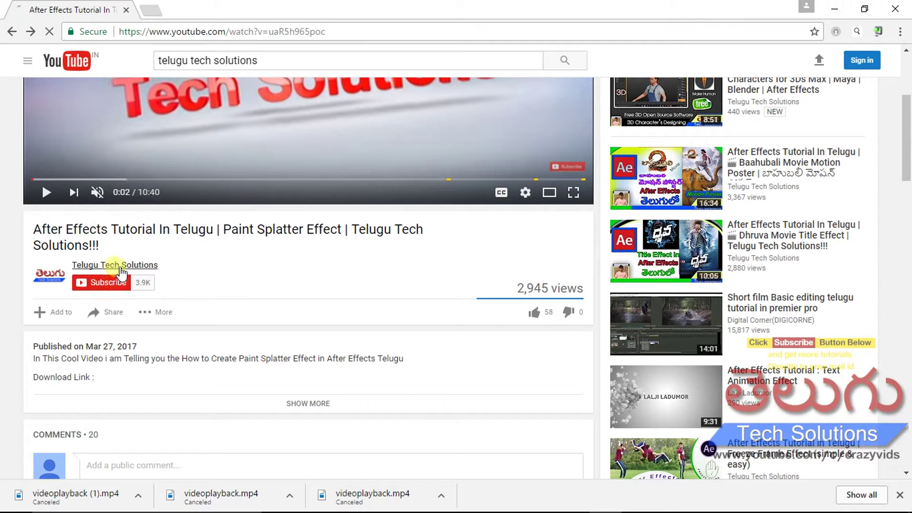
click(122, 266)
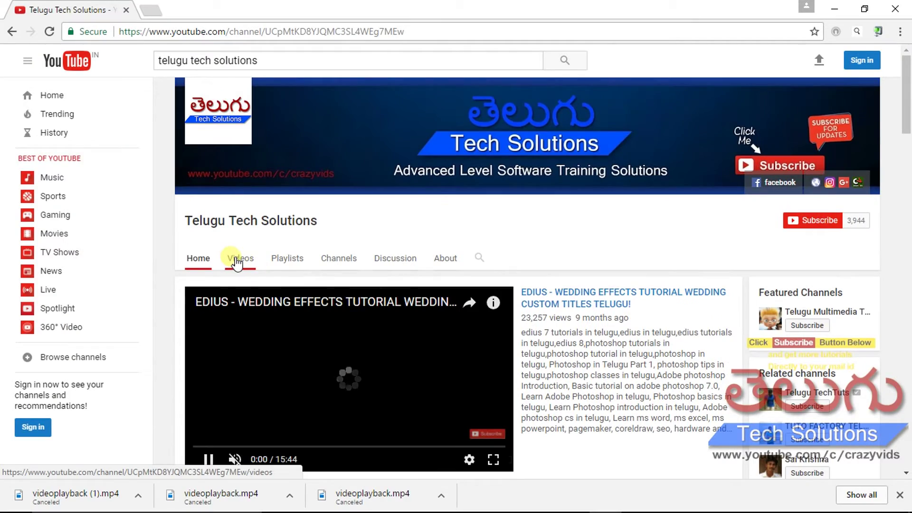
click(236, 261)
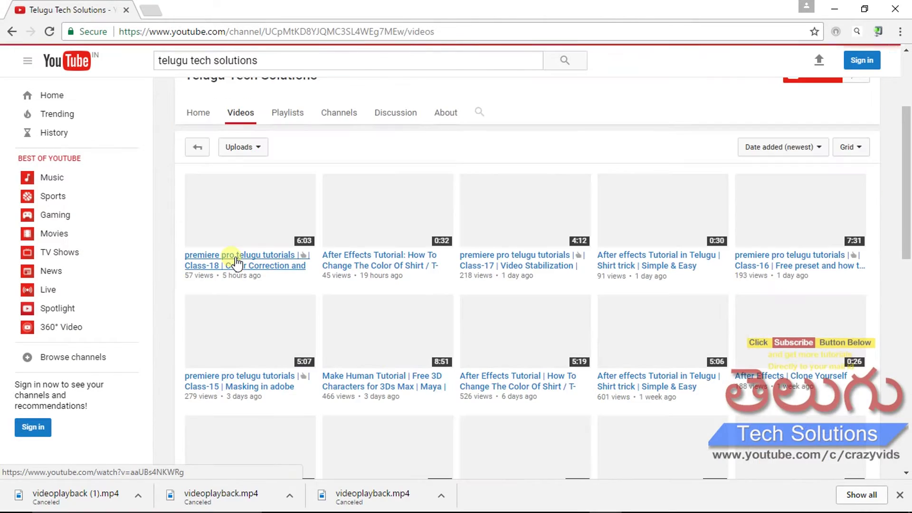
scroll(582, 319, down, 5)
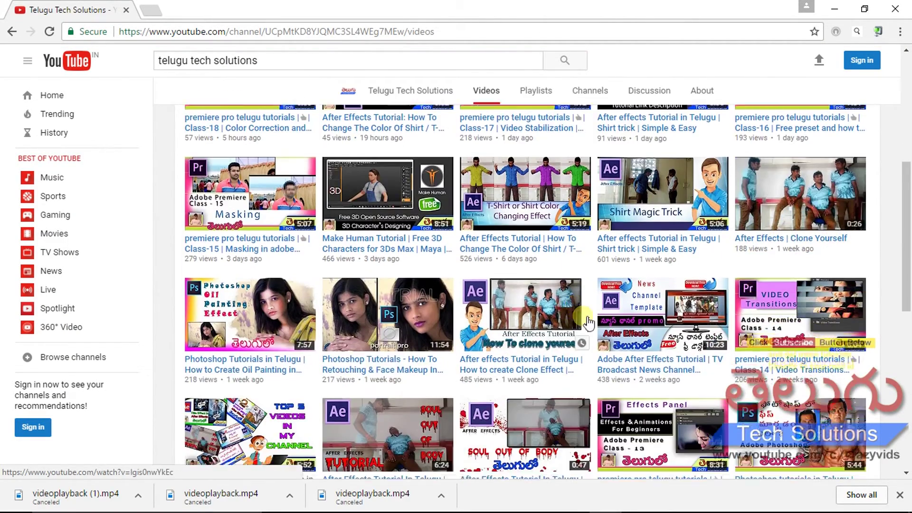
scroll(592, 324, down, 5)
scroll(522, 319, up, 7)
scroll(460, 313, up, 5)
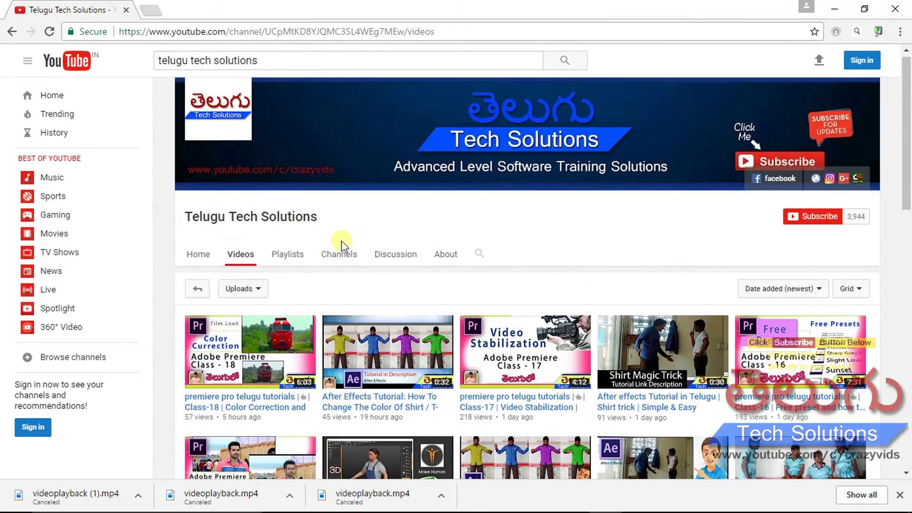
click(290, 255)
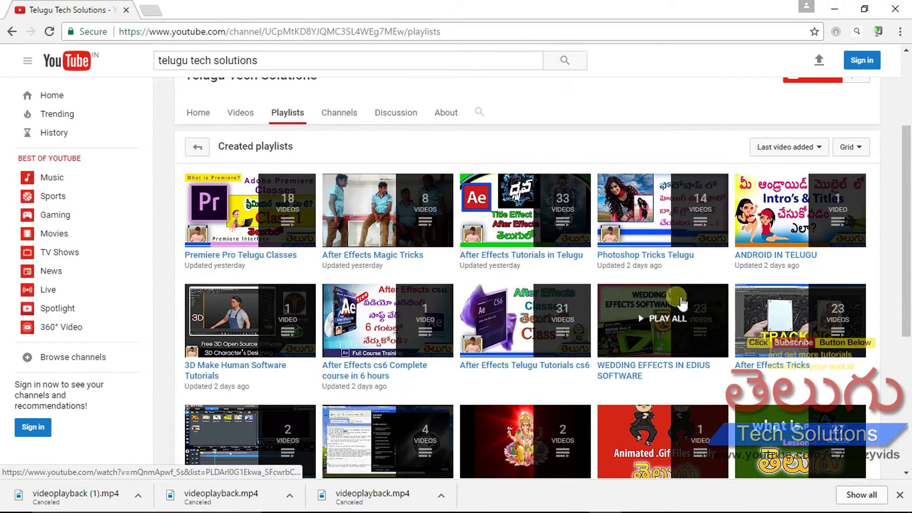
scroll(677, 335, up, 2)
scroll(676, 335, up, 2)
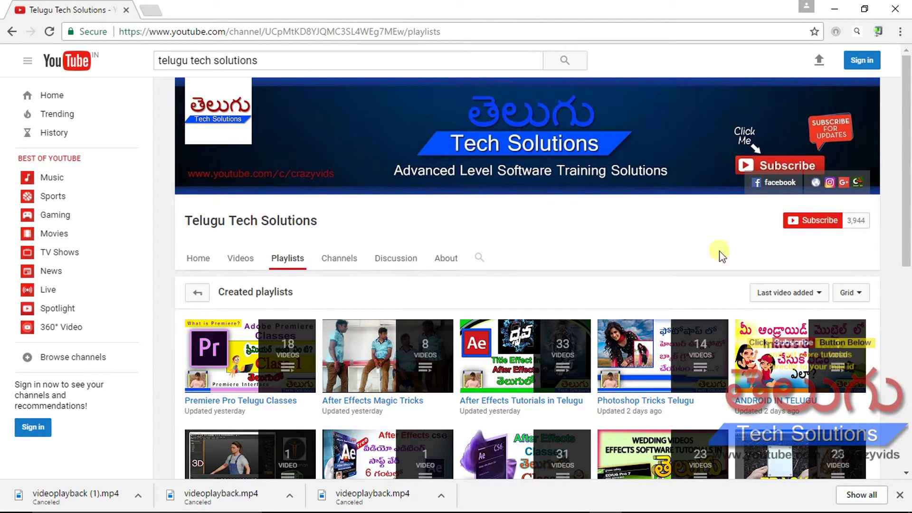
Check the wedding clip's Properties: 1280 x 720, 25.00 fps, 00:03:57:00 duration
mouse_move(342, 510)
click(455, 503)
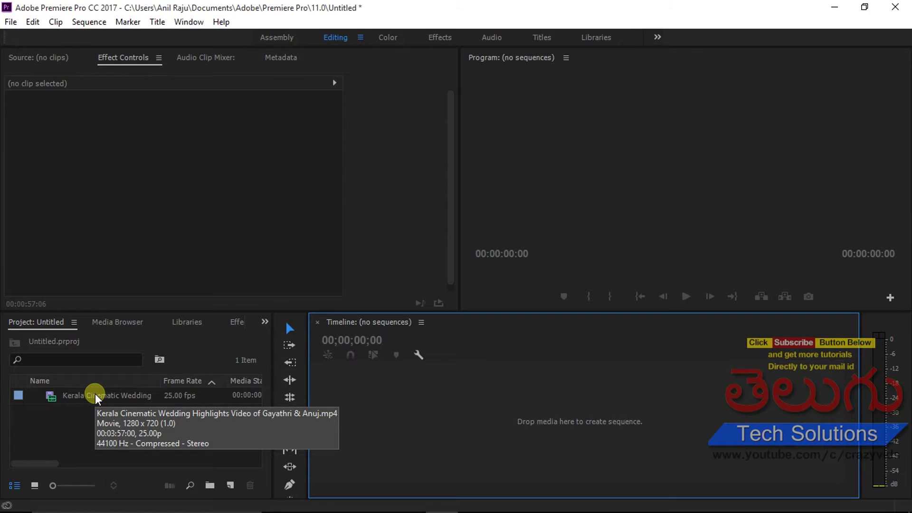
right_click(96, 397)
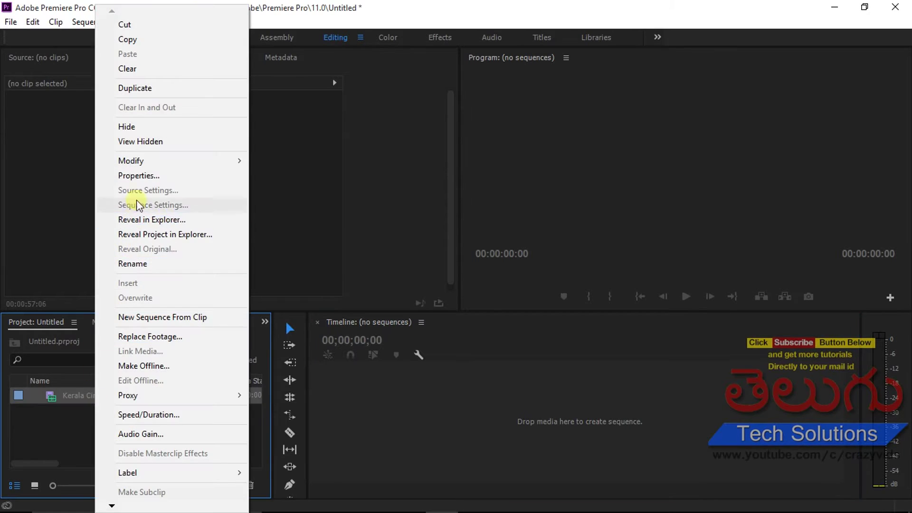
click(141, 177)
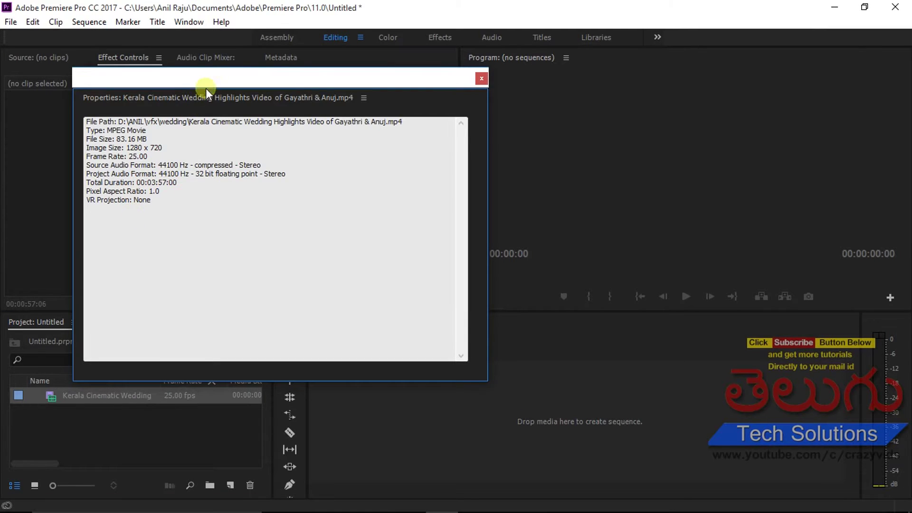
drag(206, 89, 188, 124)
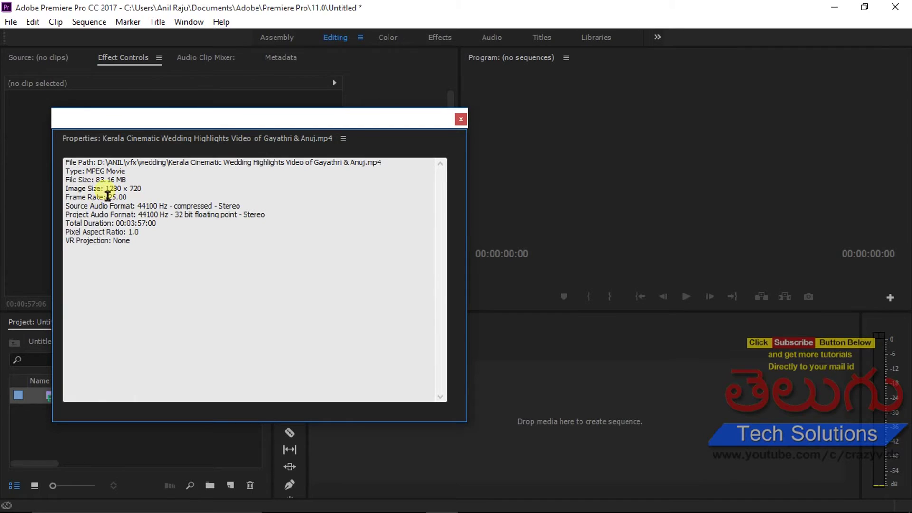
click(109, 195)
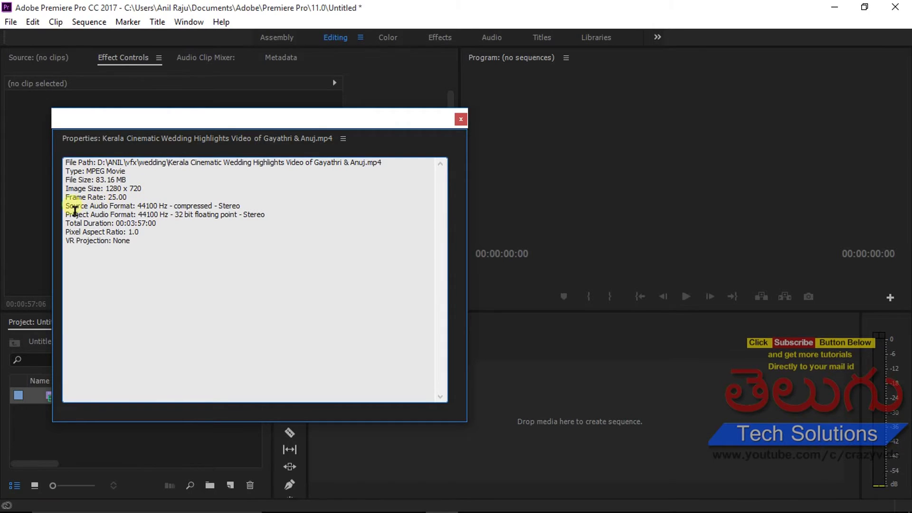
double_click(122, 206)
Close Properties, drag the wedding clip onto the empty Timeline to create a sequence, and show Effects
click(460, 119)
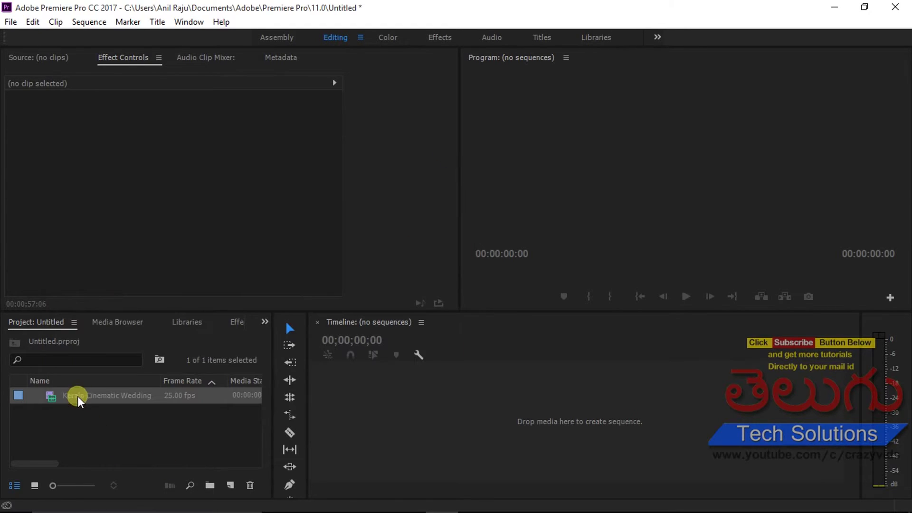
drag(78, 401, 424, 408)
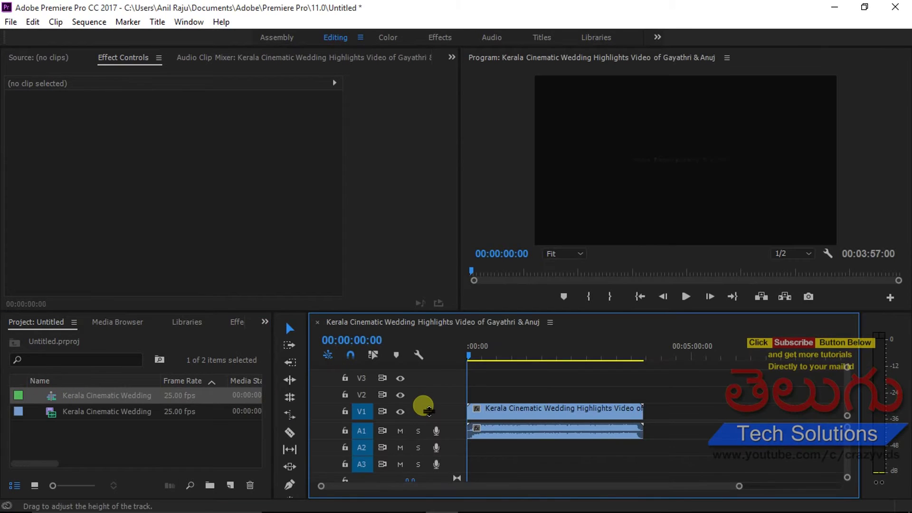
drag(469, 356, 508, 362)
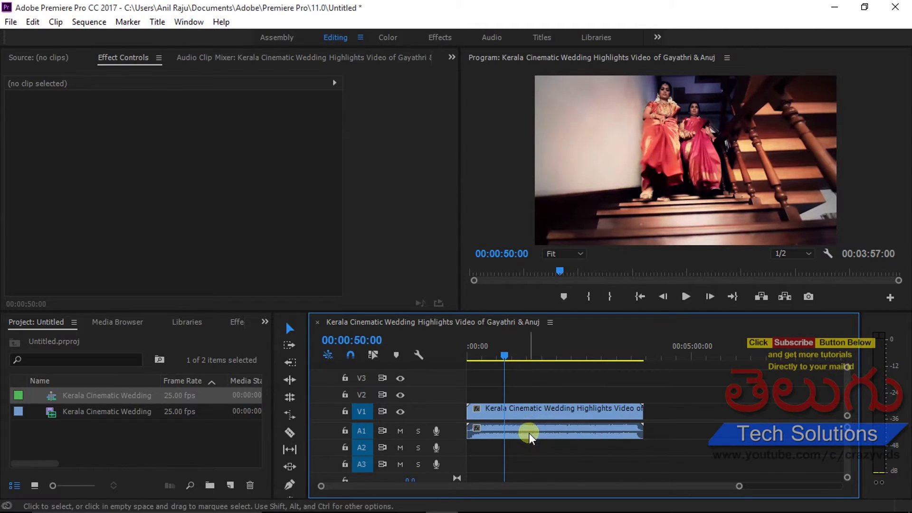
click(223, 322)
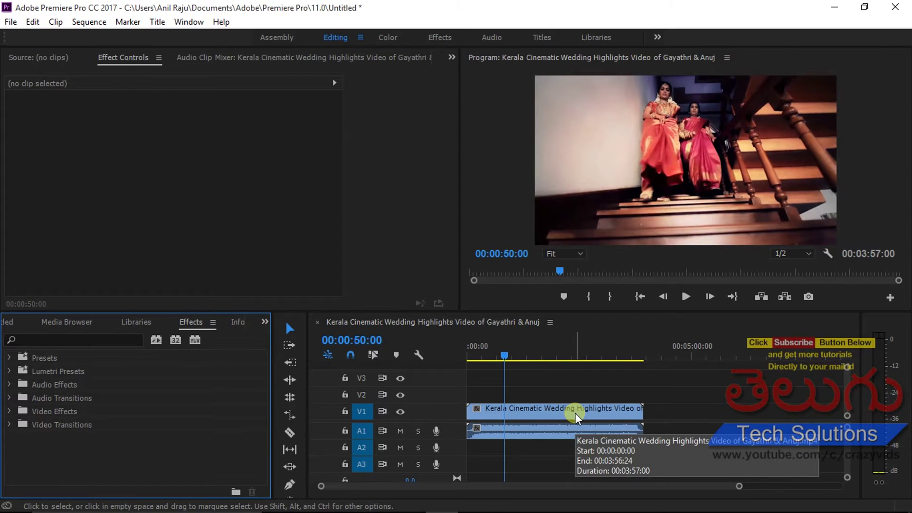
click(536, 414)
Open File > Export > Media and shorten the Source Range to a custom 00:00:43:19
click(11, 22)
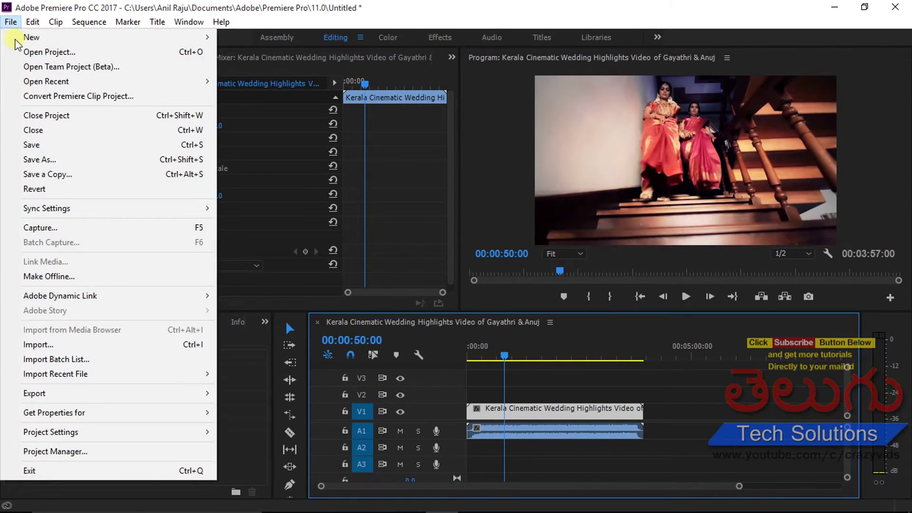
mouse_move(59, 393)
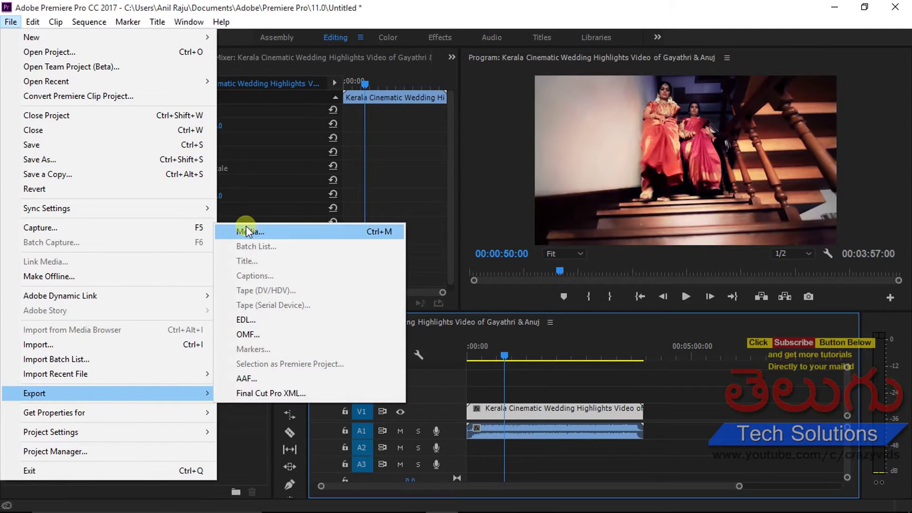
click(332, 231)
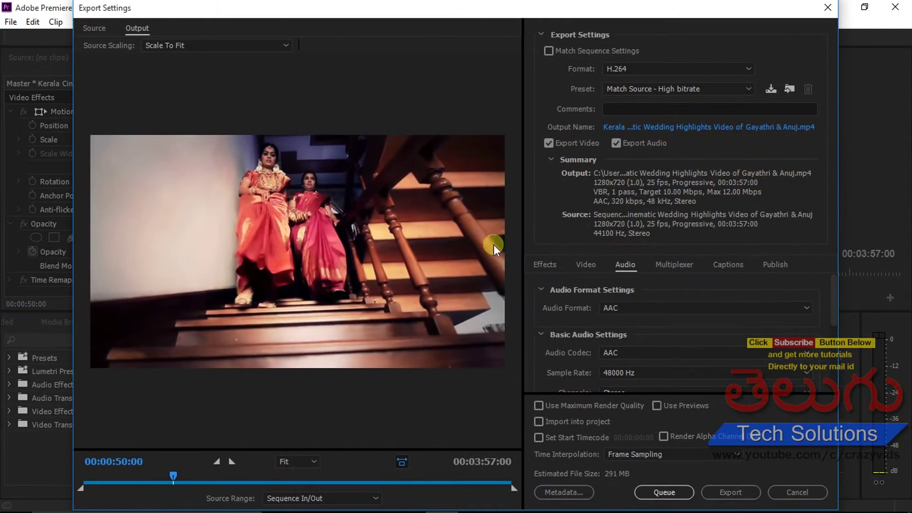
drag(282, 9, 285, 12)
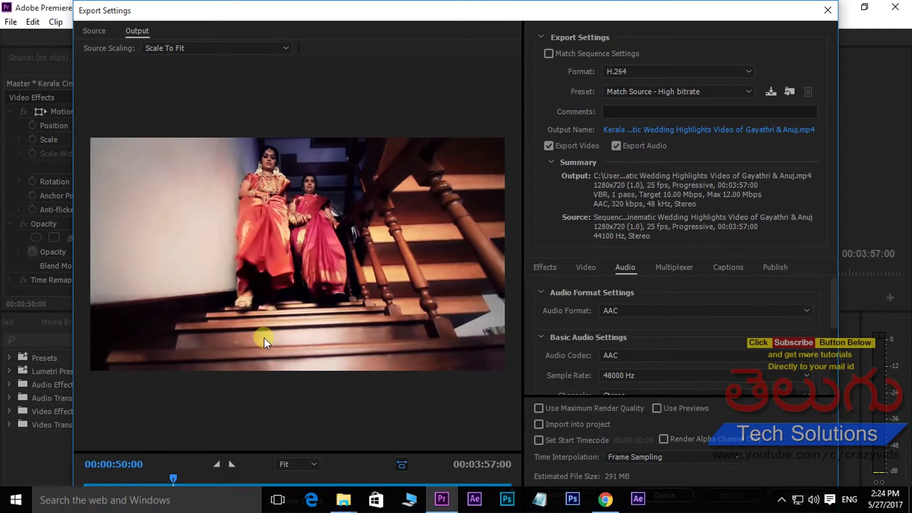
drag(513, 489, 326, 483)
drag(106, 488, 245, 492)
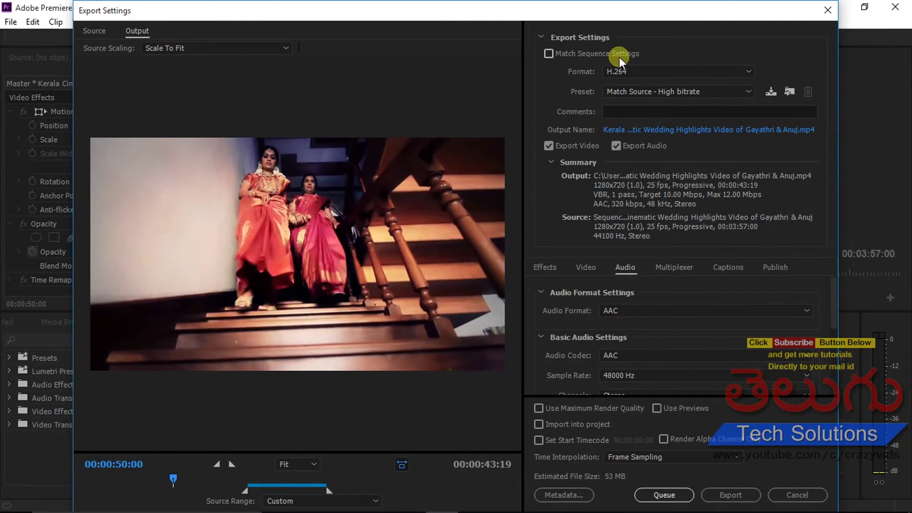
Uncheck Match Sequence Settings, leaving H.264 at 1280x720, 25 fps with Match Source - High bitrate
click(549, 54)
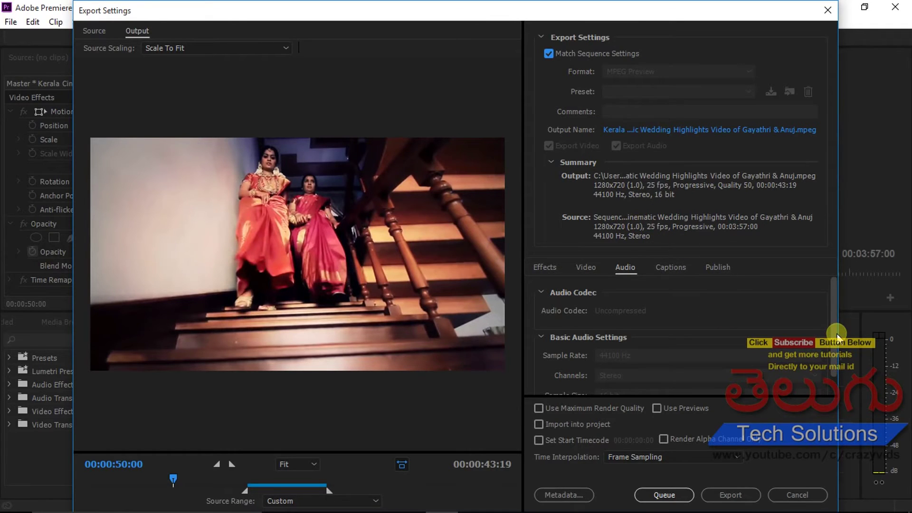
click(584, 266)
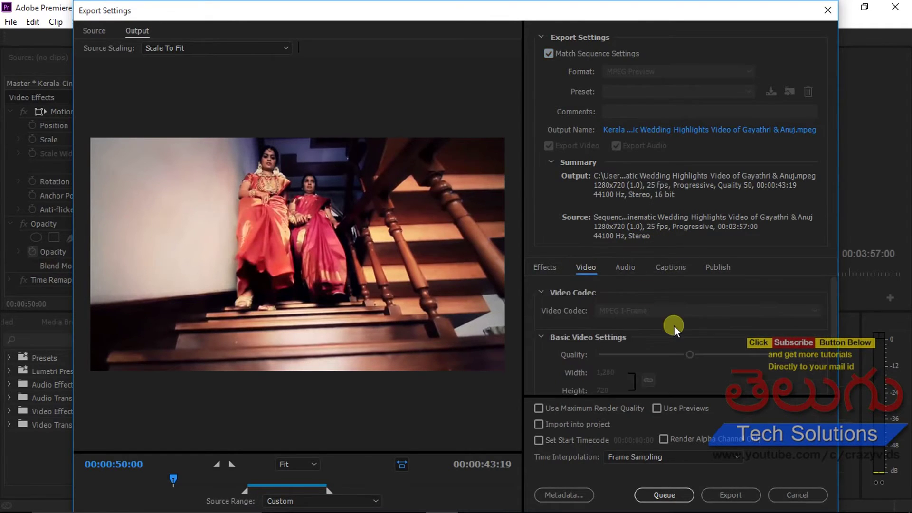
scroll(660, 328, down, 3)
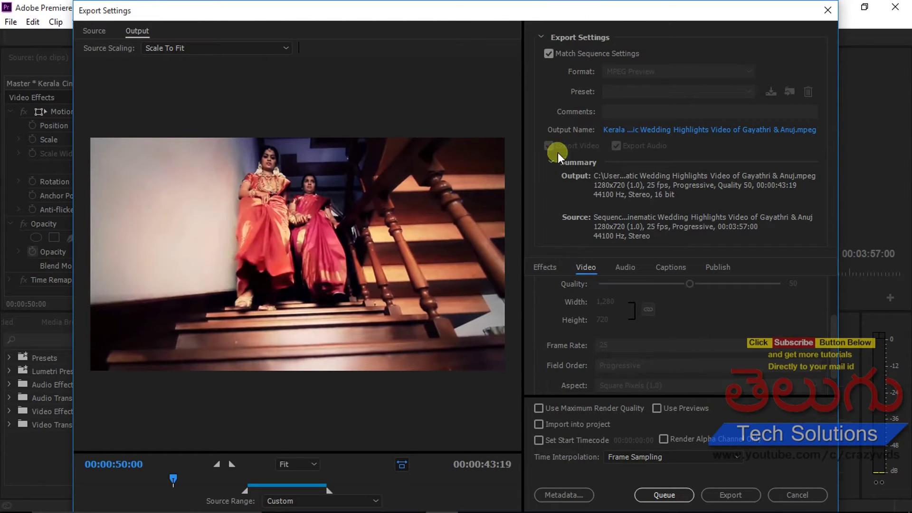
click(549, 53)
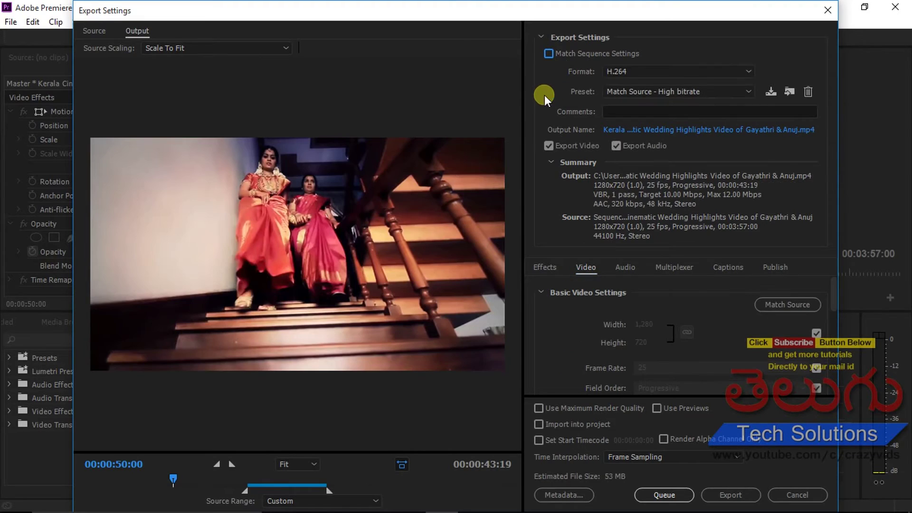
click(748, 71)
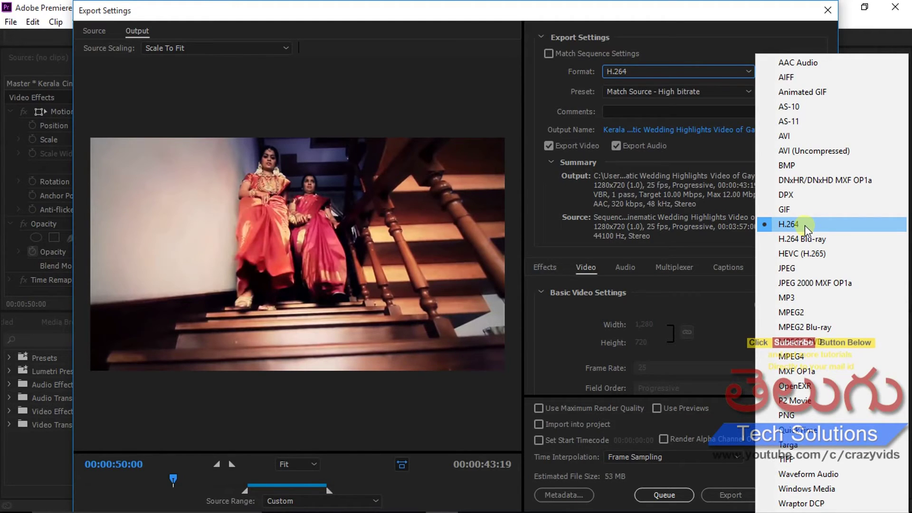
Keep the H.264 format and pick the HD 720p 25 preset at 6.00 Mbps
click(805, 225)
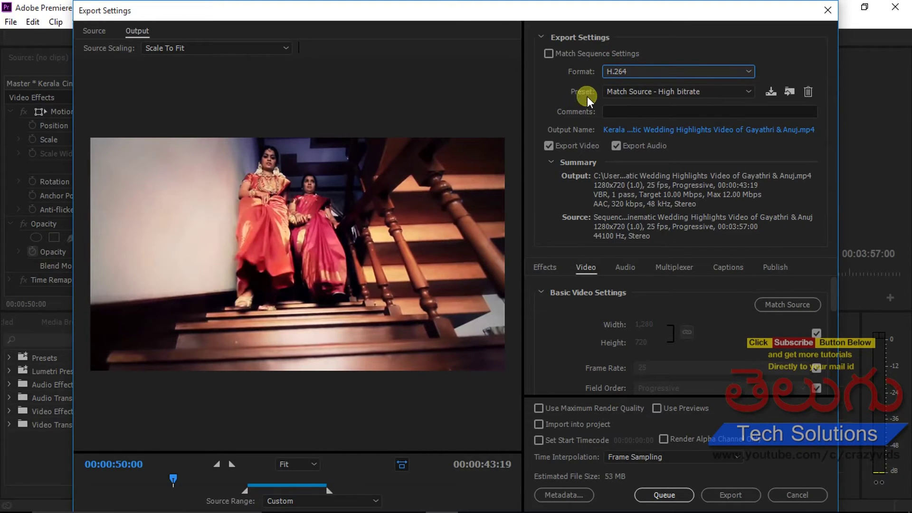
click(739, 93)
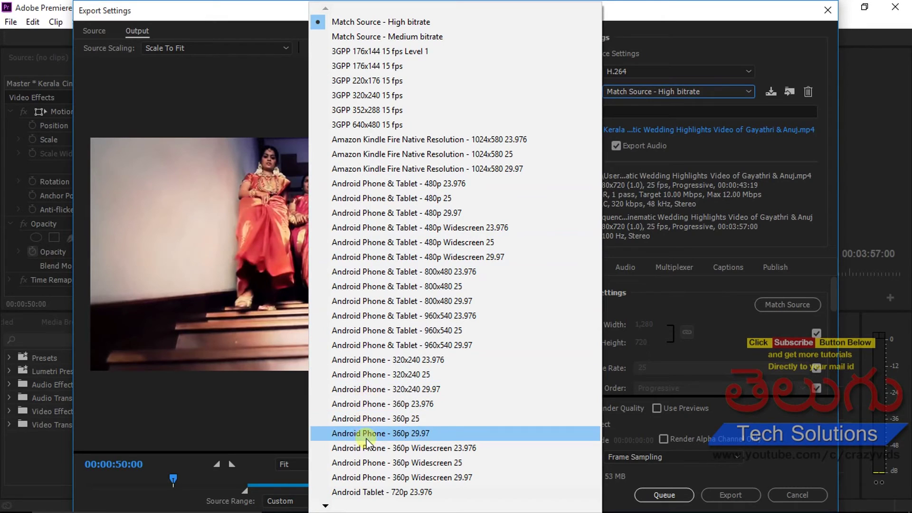
mouse_move(324, 507)
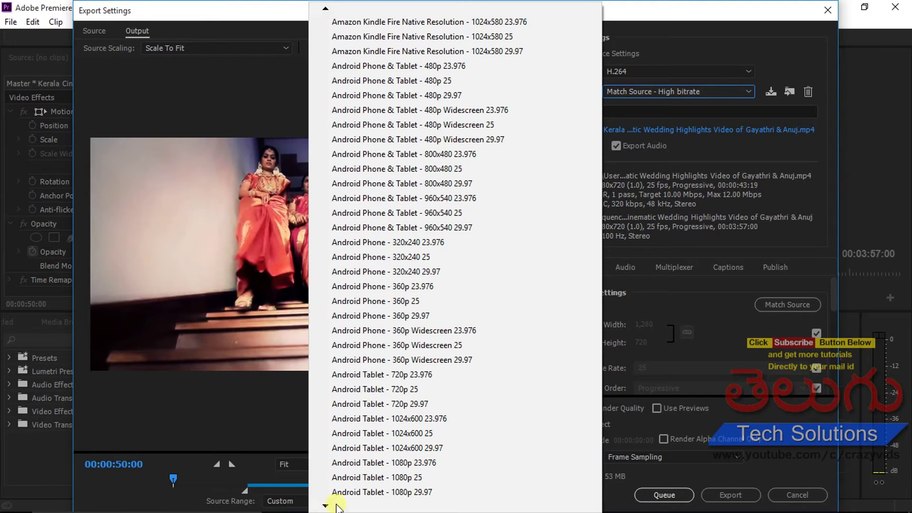
scroll(509, 440, down, 10)
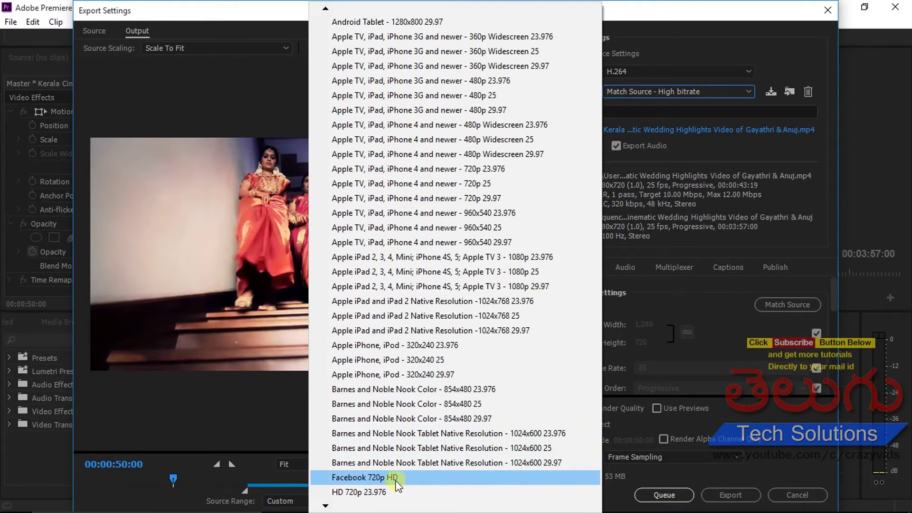
click(326, 506)
scroll(326, 506, down, 4)
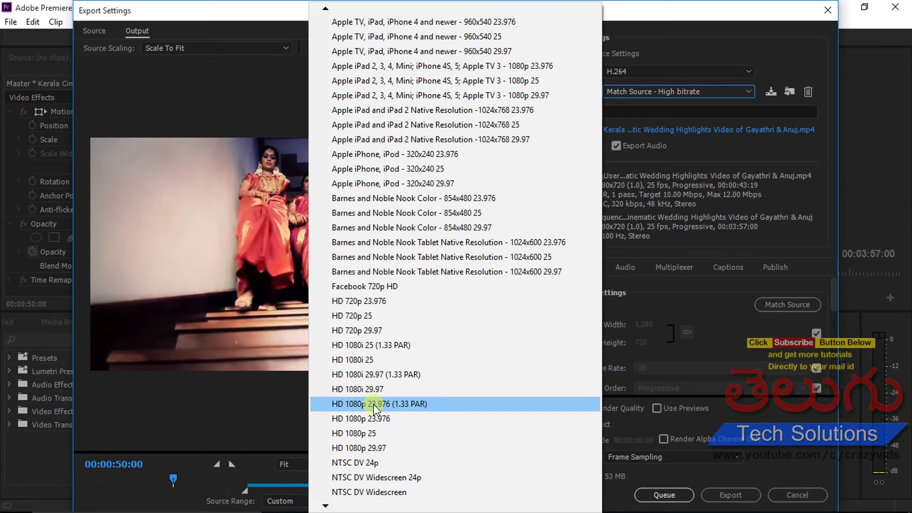
click(367, 315)
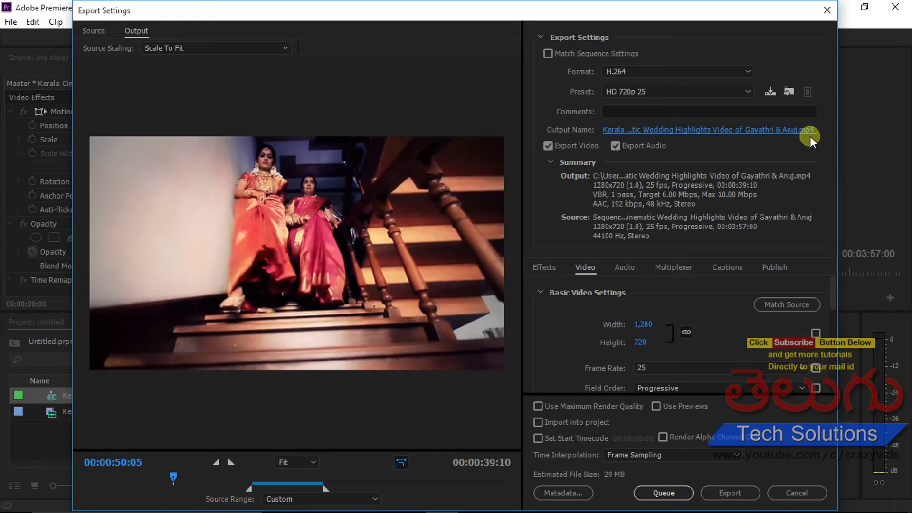
click(713, 131)
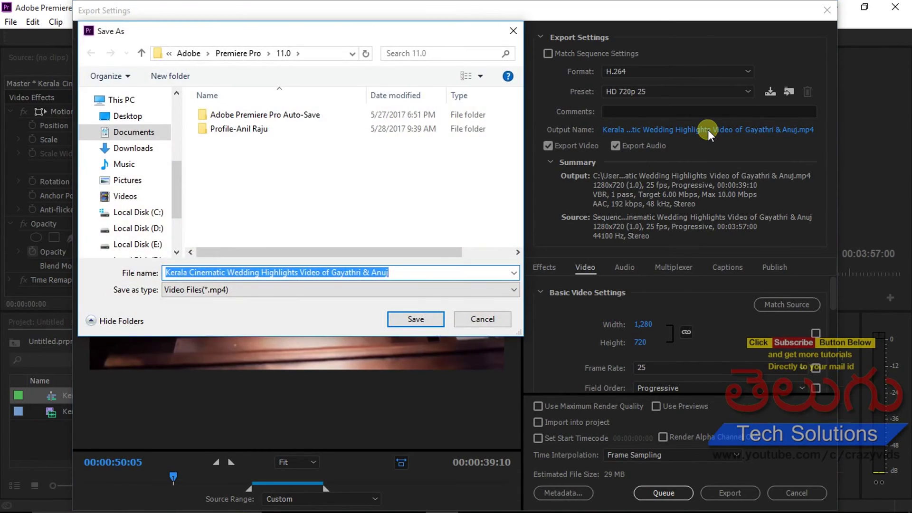
scroll(173, 197, down, 1)
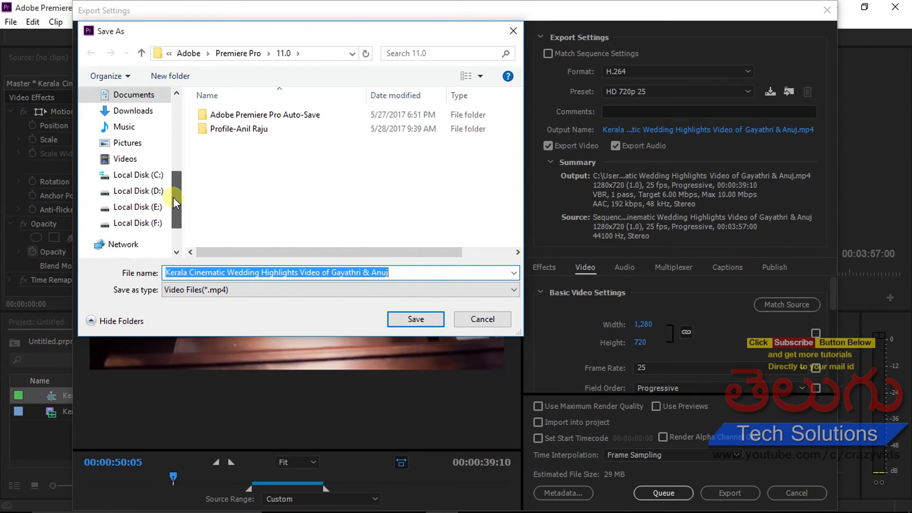
scroll(173, 197, down, 1)
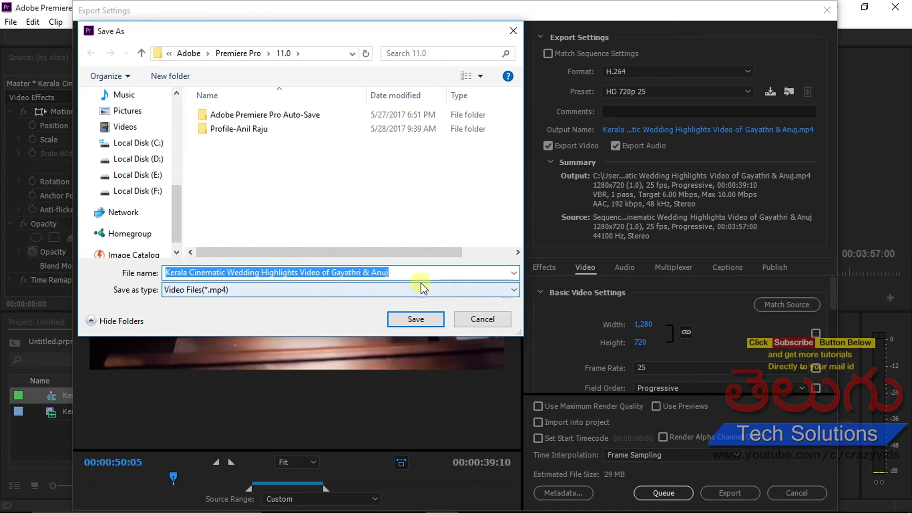
click(513, 289)
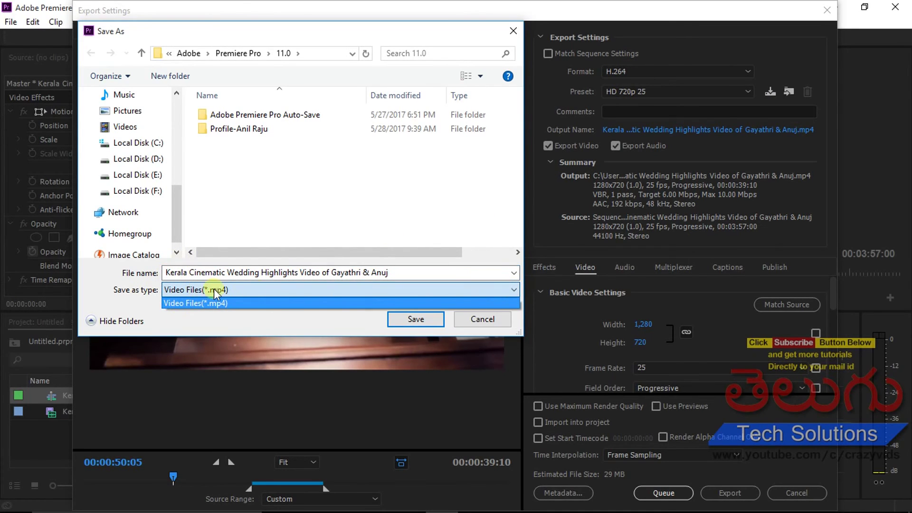
click(278, 320)
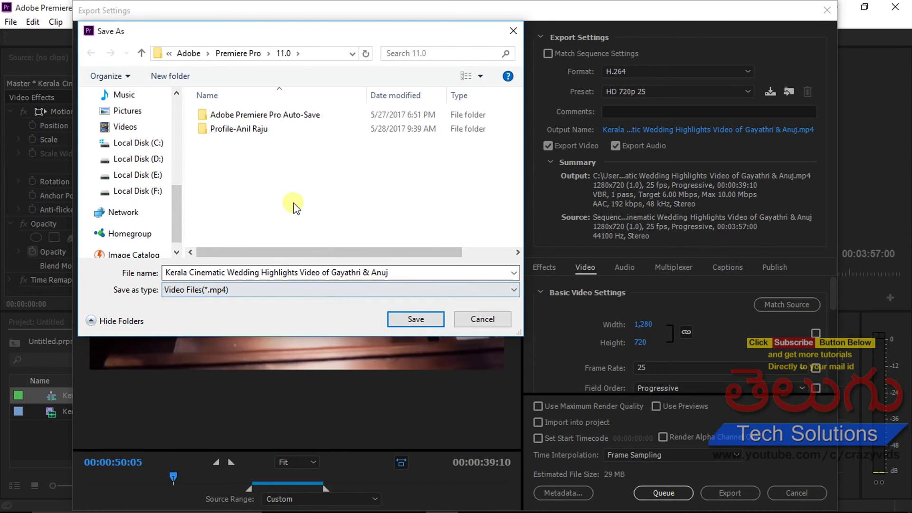
click(476, 318)
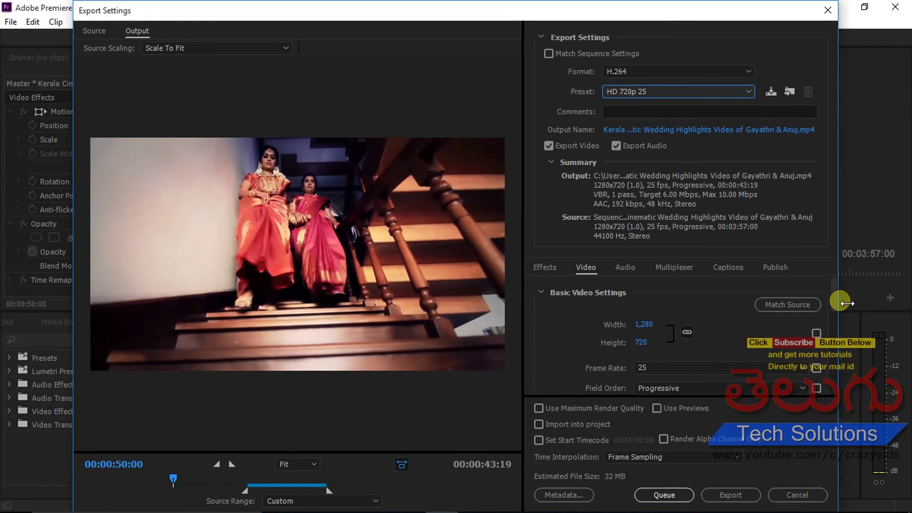
Check Render at Maximum Depth and set Bitrate Encoding to VBR, 2 pass
drag(834, 300, 839, 351)
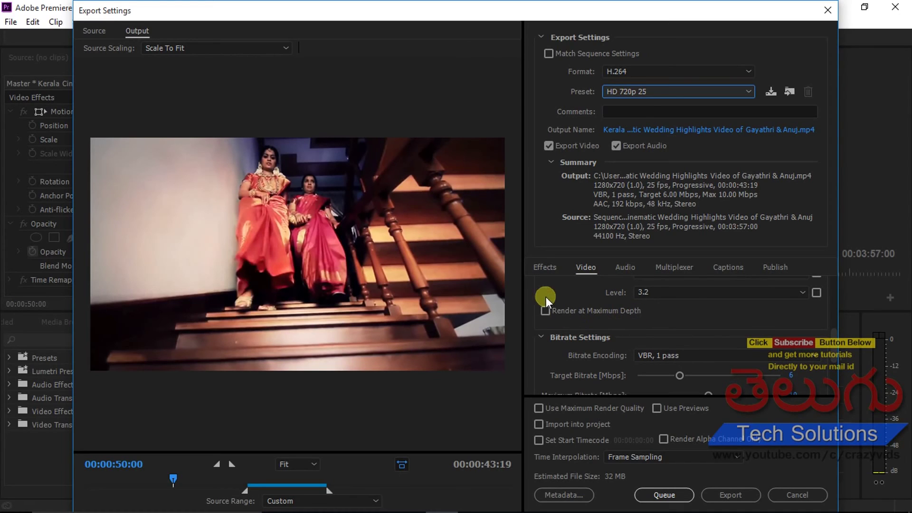
click(544, 310)
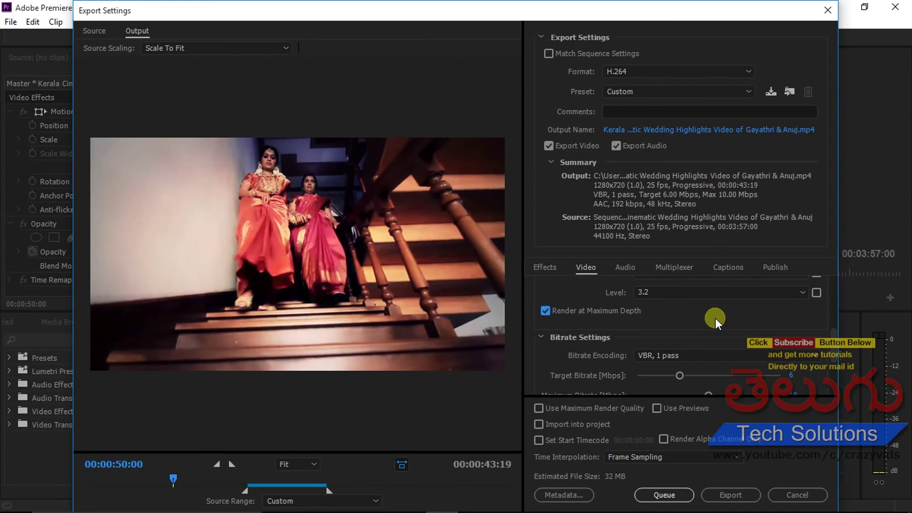
drag(836, 334, 836, 352)
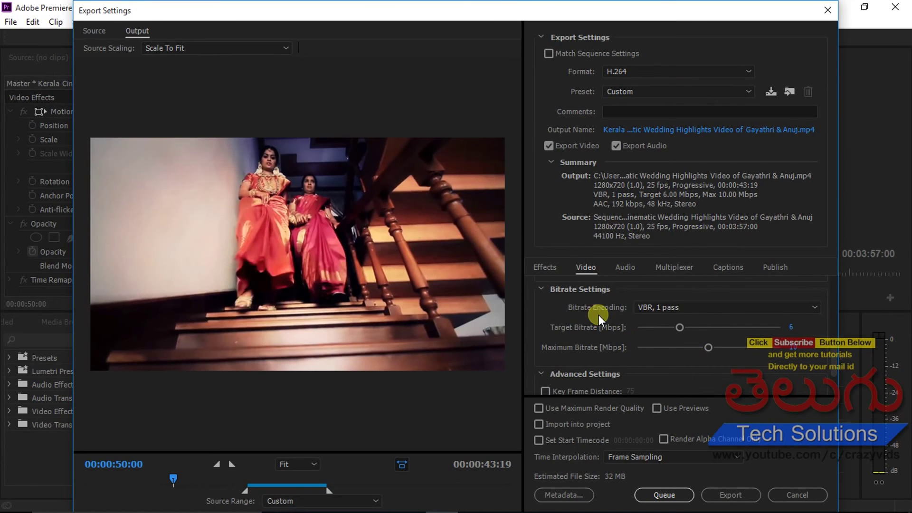
click(814, 307)
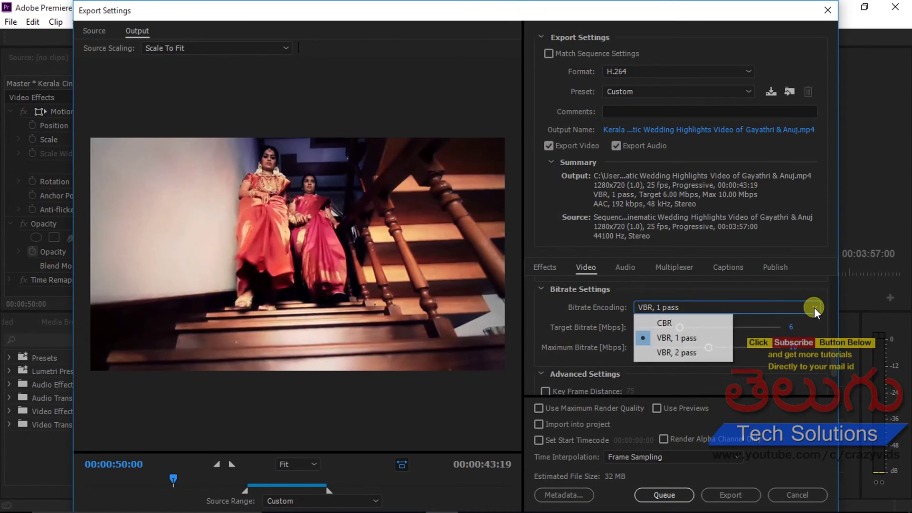
click(685, 352)
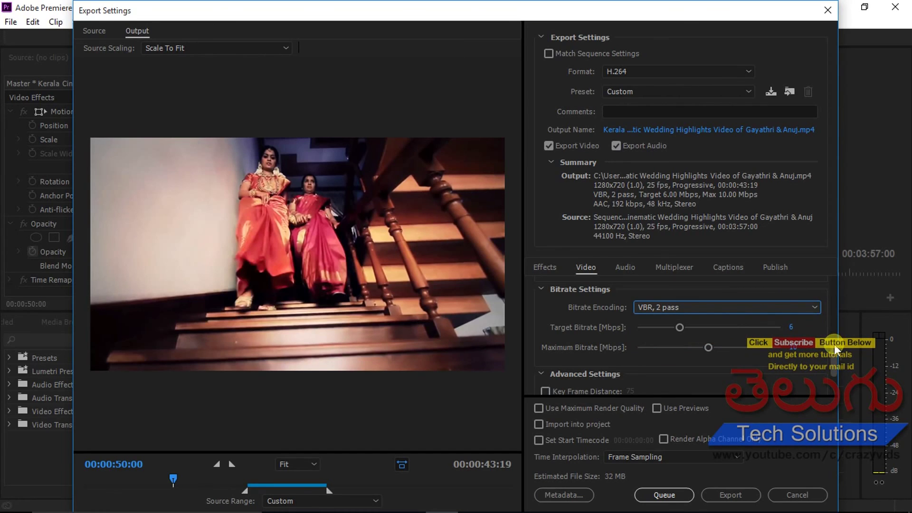
drag(835, 343, 837, 367)
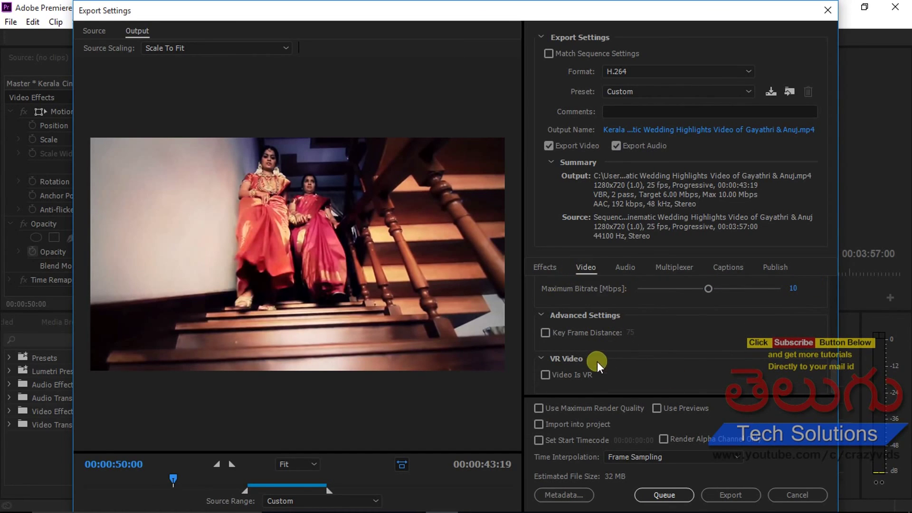
In the Audio settings, keep the AAC 48000 Hz audio bitrate at 192 kbps
click(621, 267)
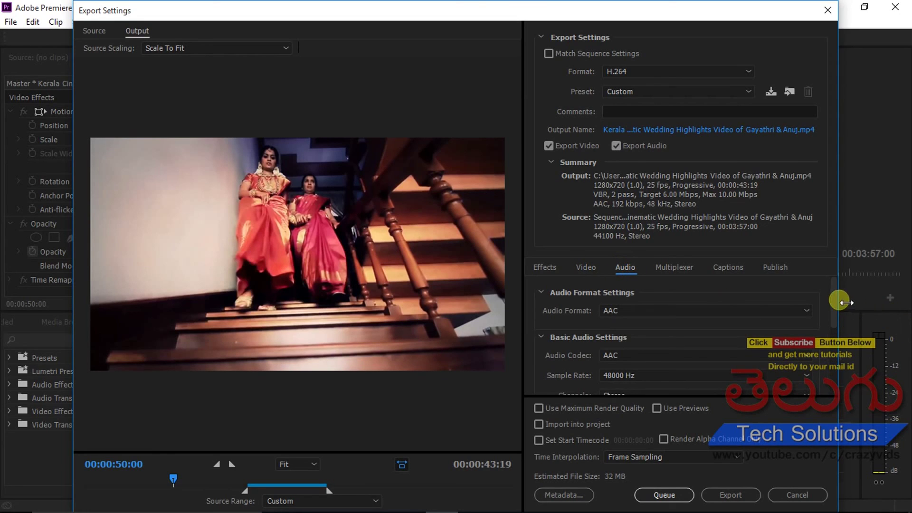
drag(834, 295, 836, 365)
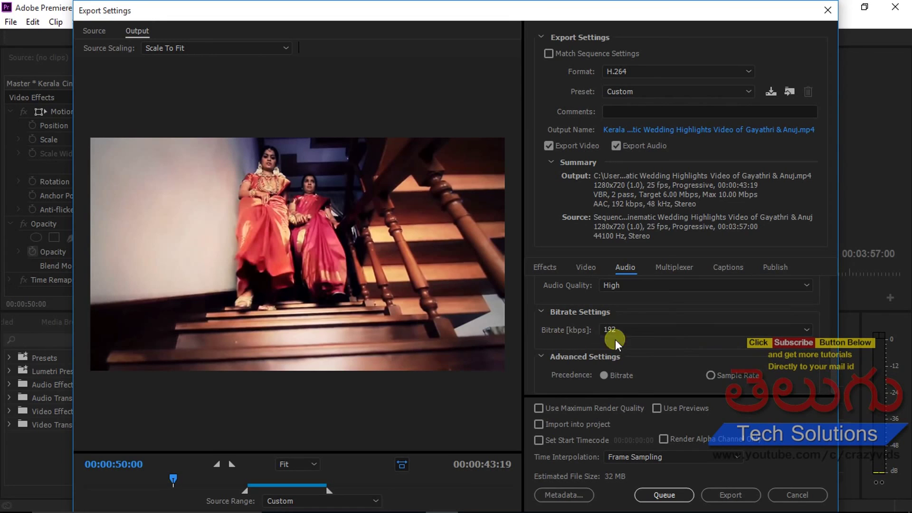
click(798, 331)
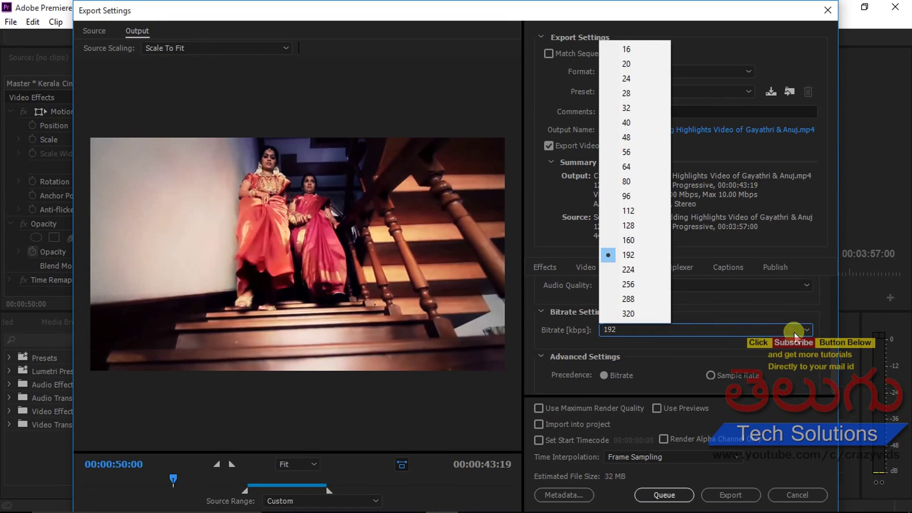
click(630, 255)
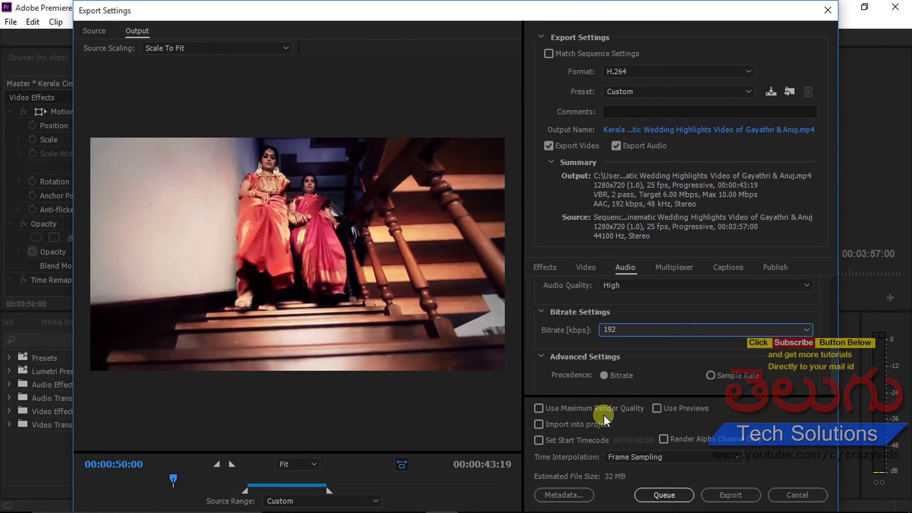
Enable Use Maximum Render Quality and export the 720p wedding sequence
click(539, 406)
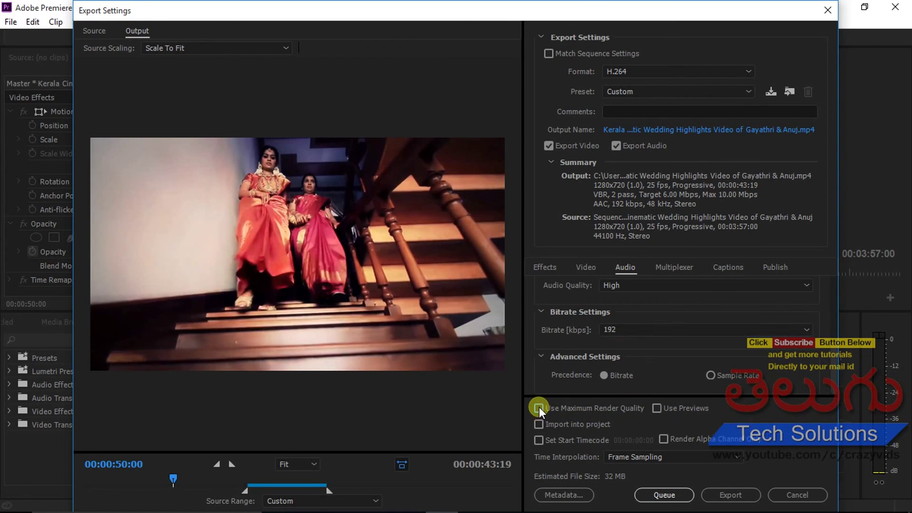
click(730, 492)
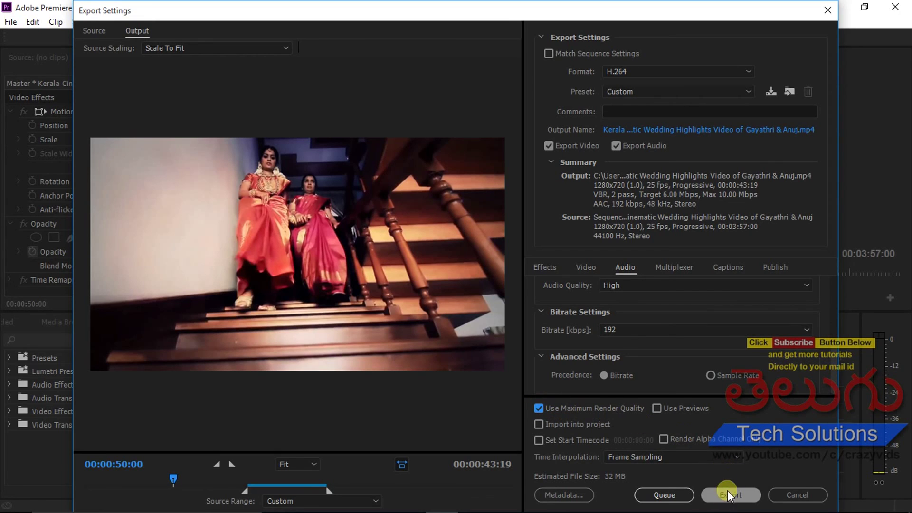